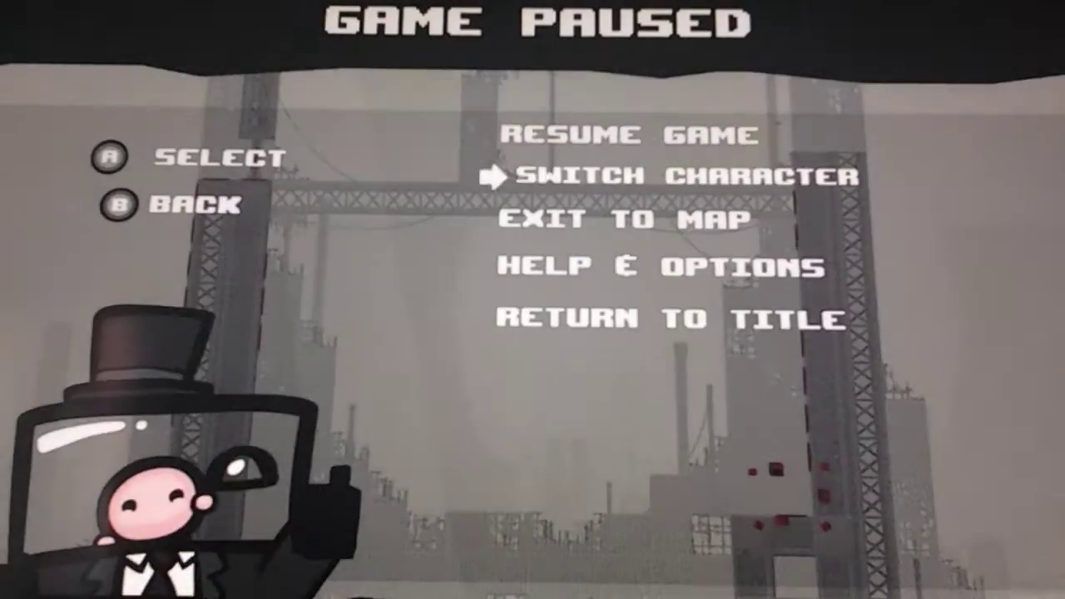
Swap in a new character from the character screen and resume the level
key(Return)
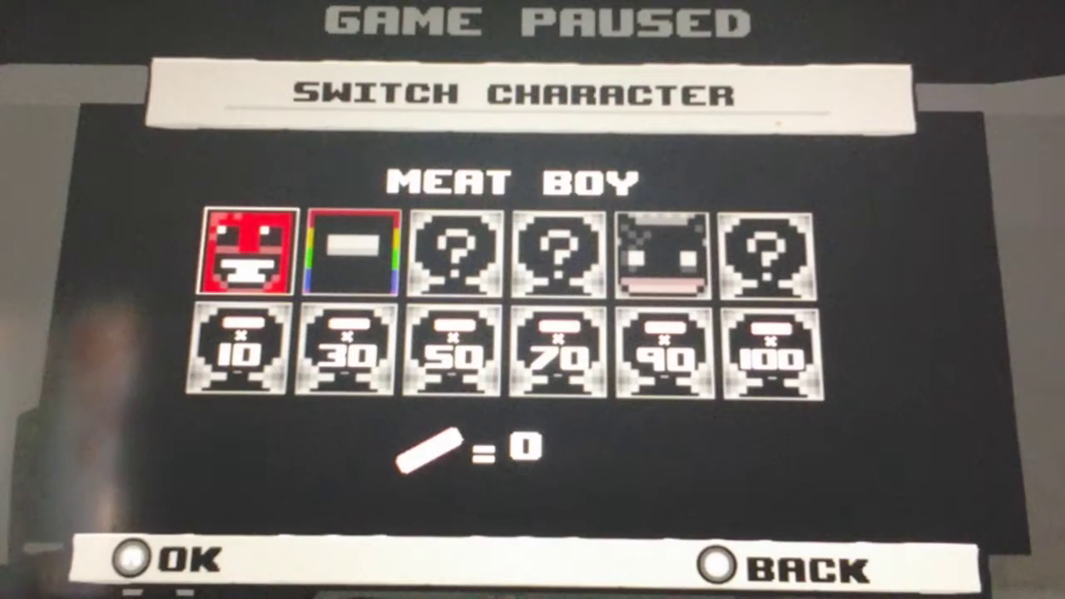
key(Return)
key(Escape)
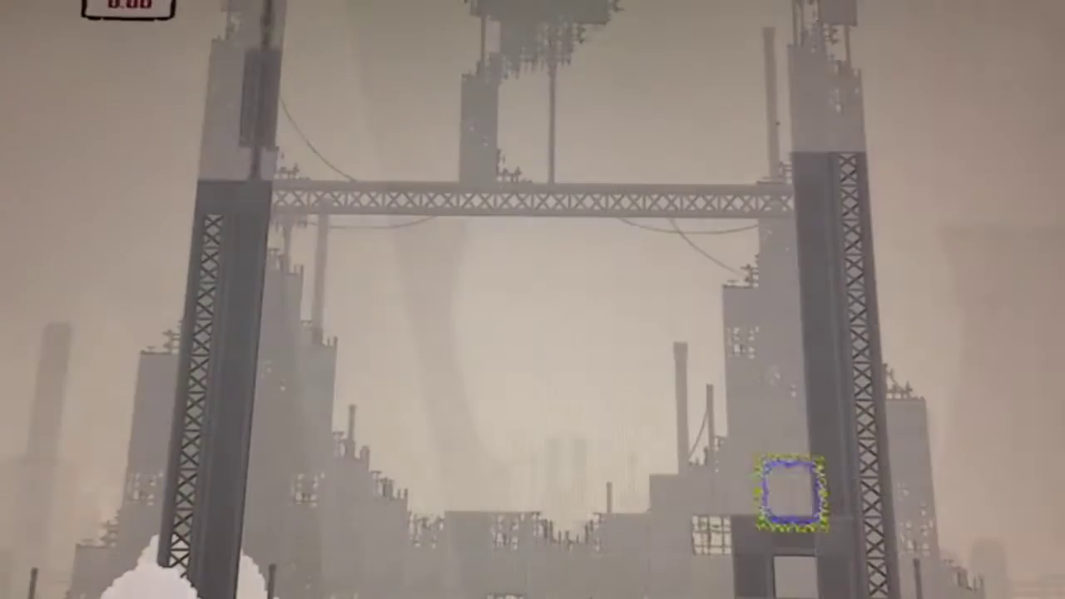
Wall-jump across the level, climb the right tower and dash left
key(space)
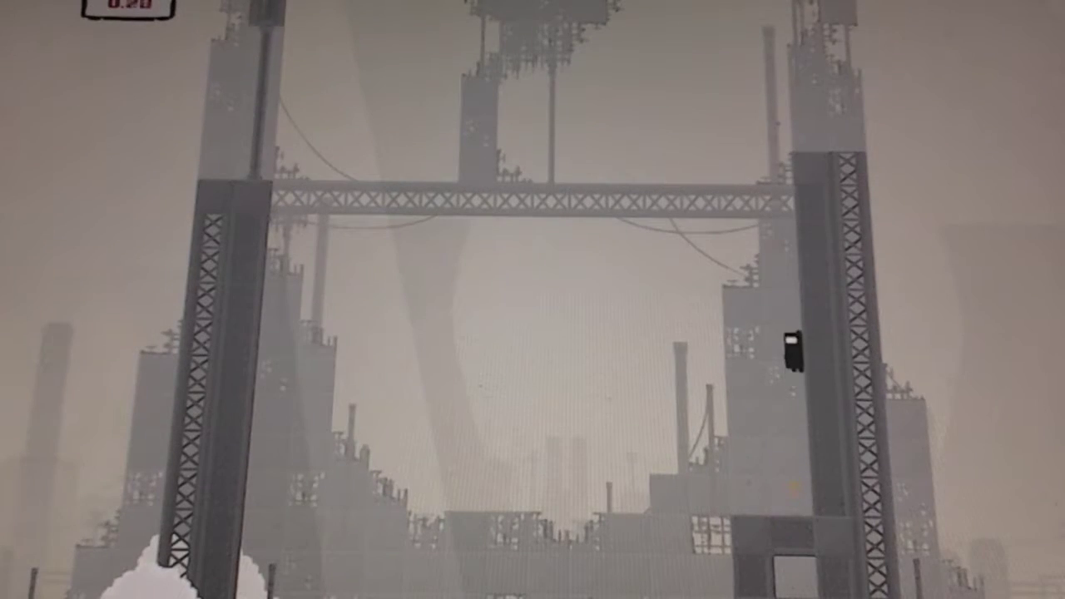
key(space)
key(space)
key(Left)
key(space)
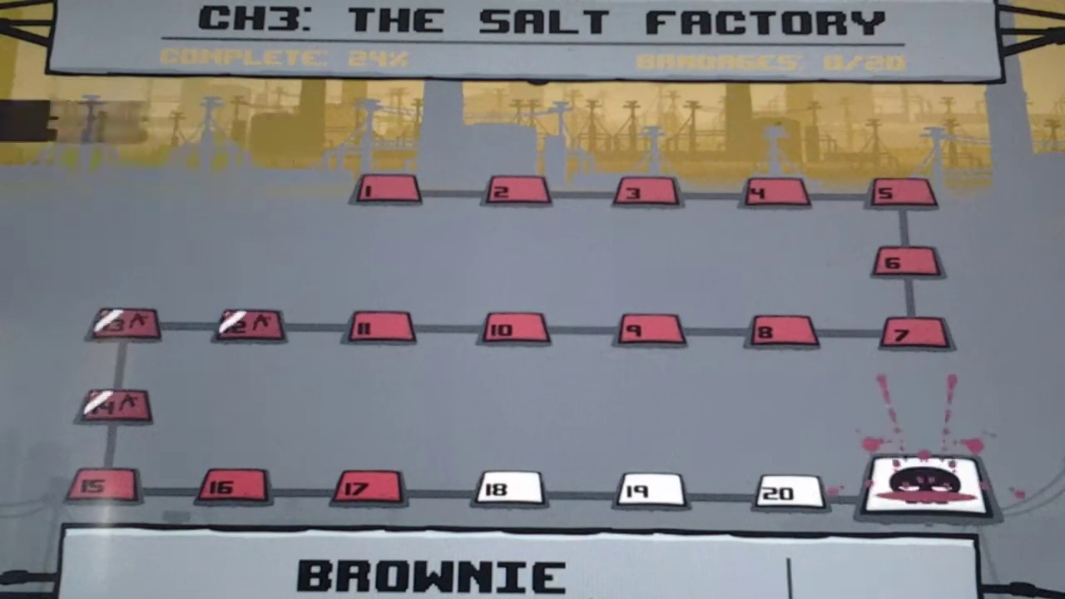
Start and pause the Brownie level, then dismiss the summary for the Salt Factory map
key(Return)
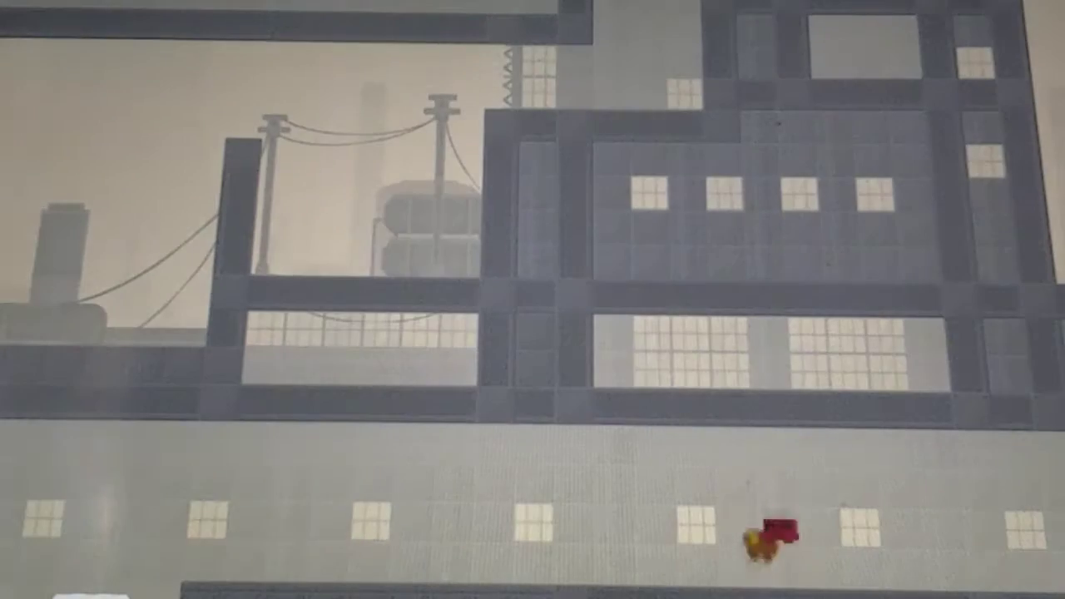
key(Escape)
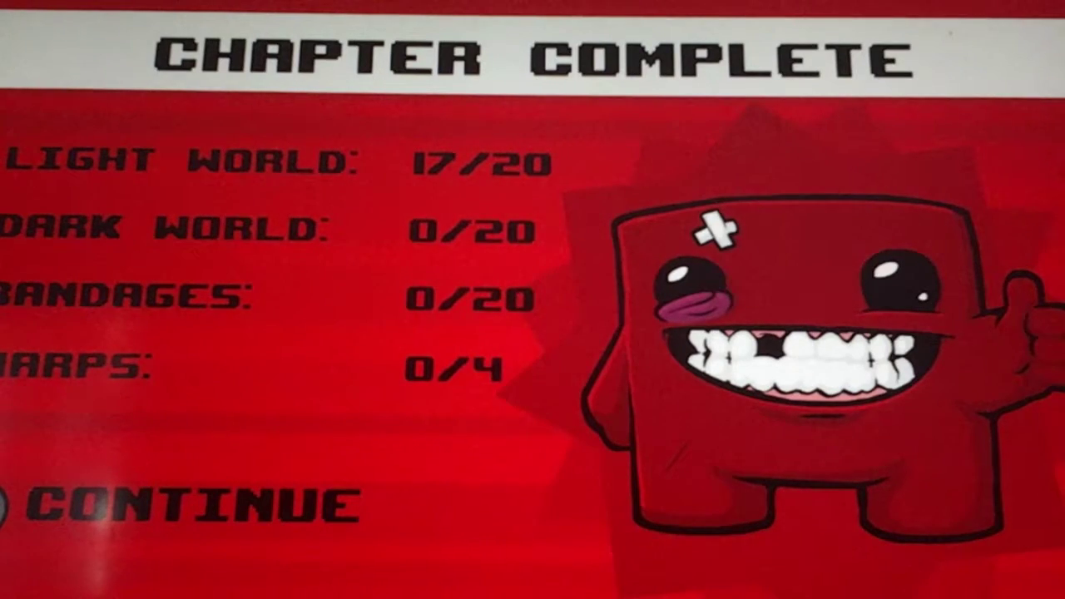
key(Return)
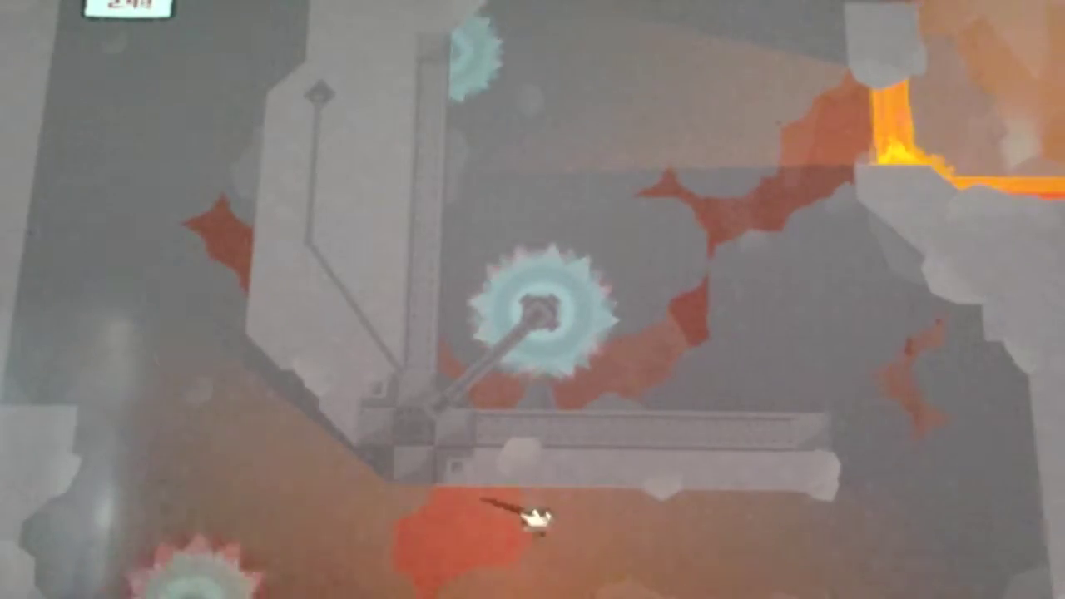
Run right and wall-jump past the saws toward the lava
key(Right)
key(space)
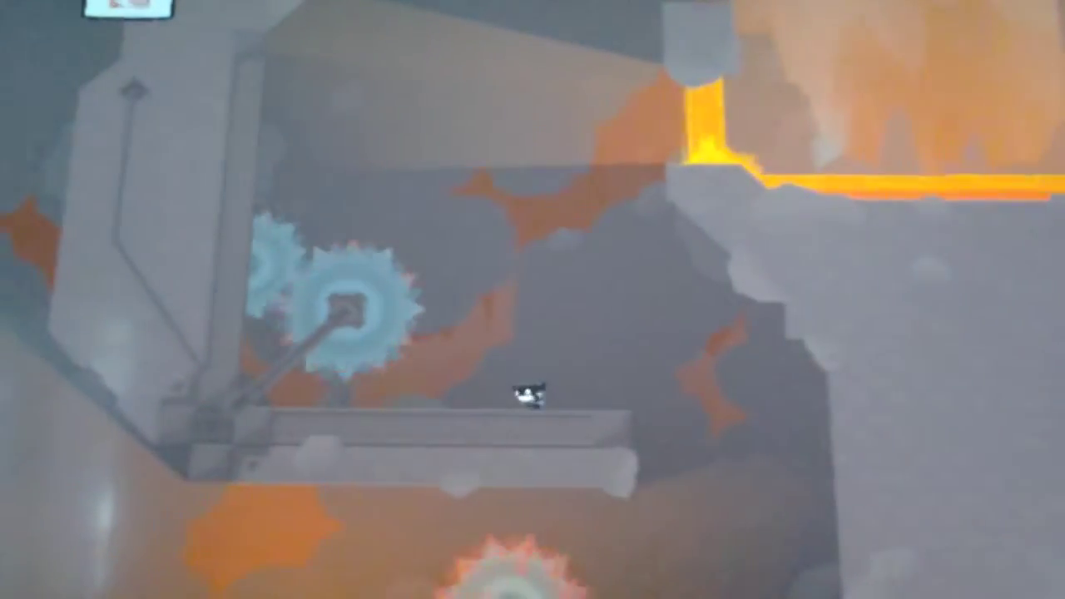
key(space)
key(Right)
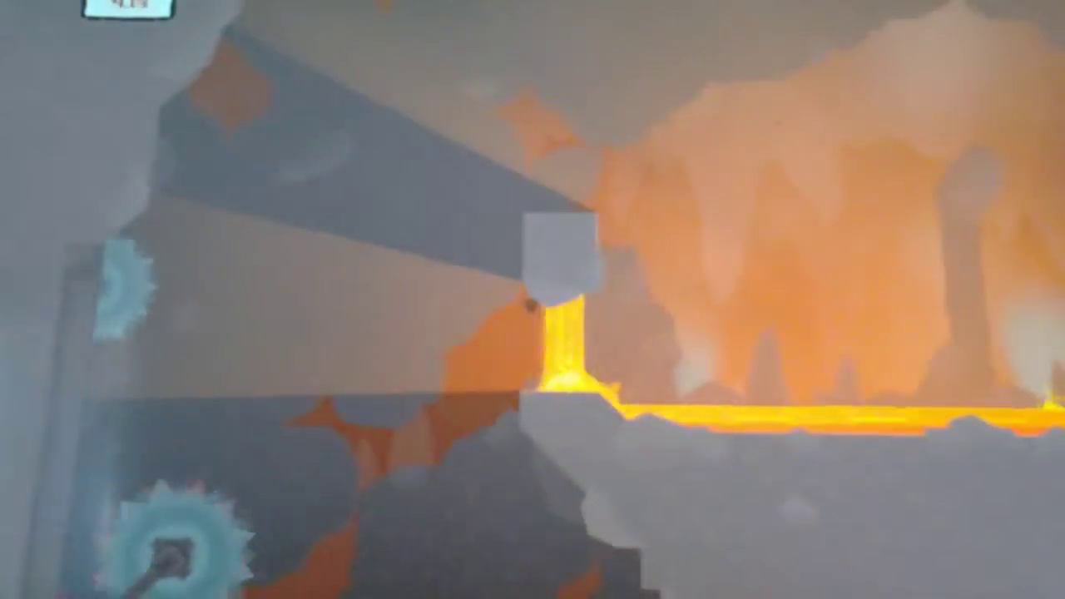
Switch back to Meat Boy through the pause menu, then jump right past the pillar
key(Escape)
key(Return)
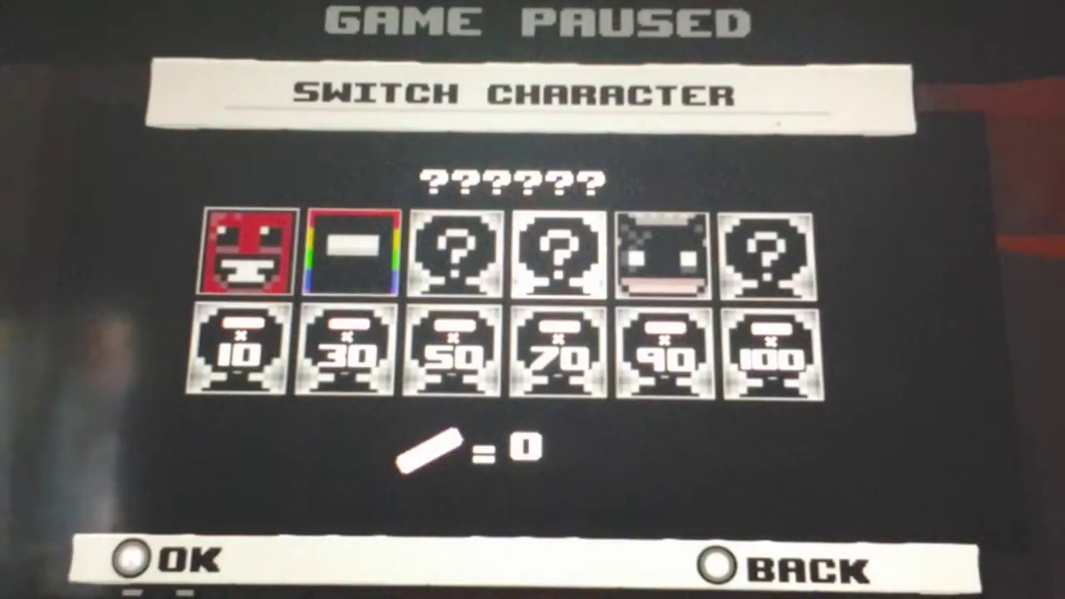
key(Return)
key(Escape)
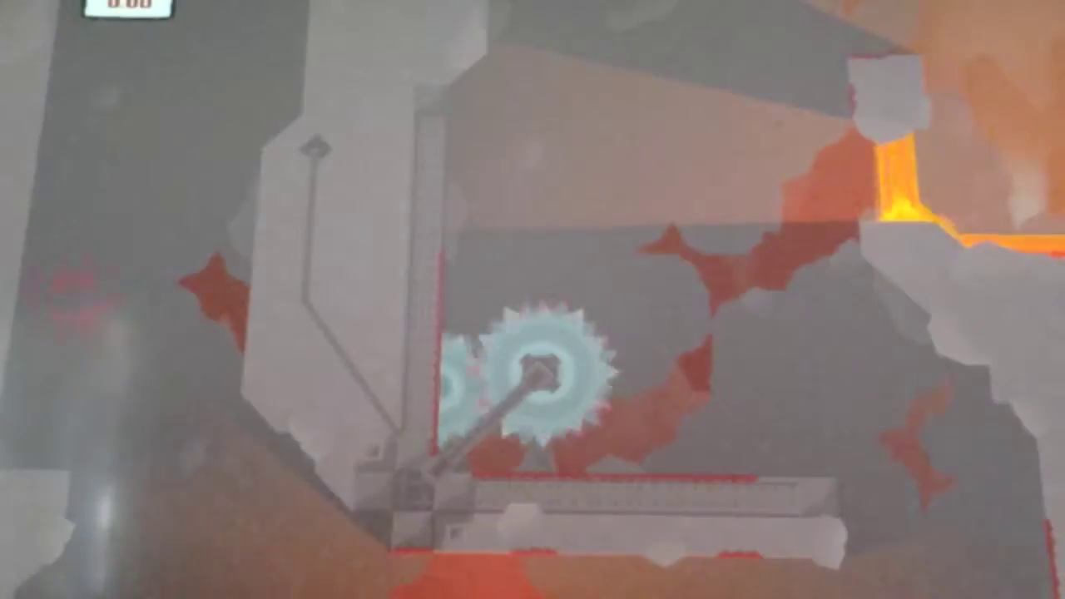
key(Right)
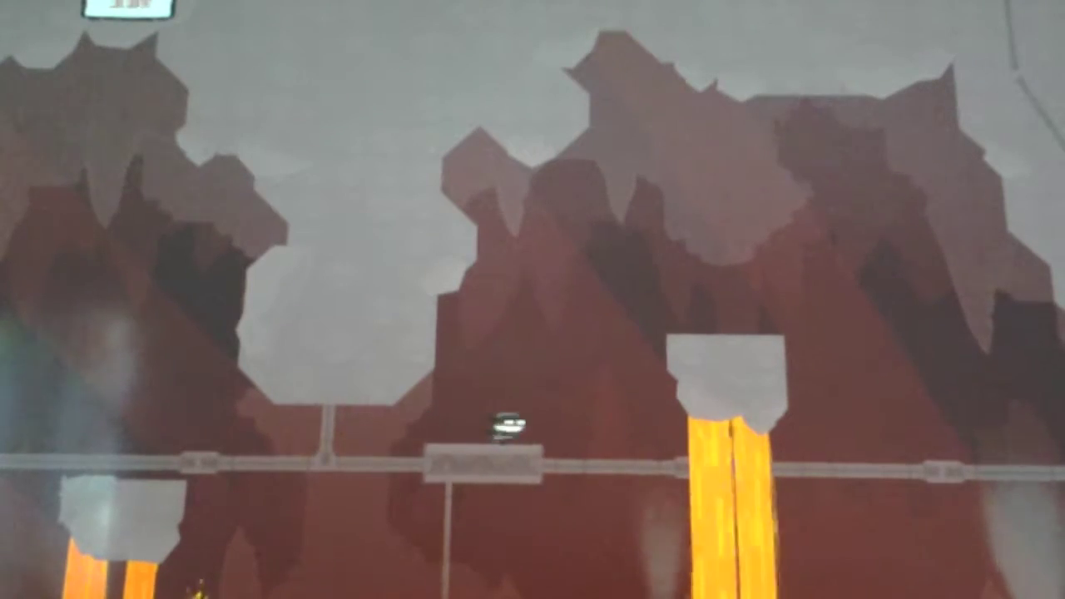
Run right and jump past the lava column across the rail bridges
key(Right)
key(space)
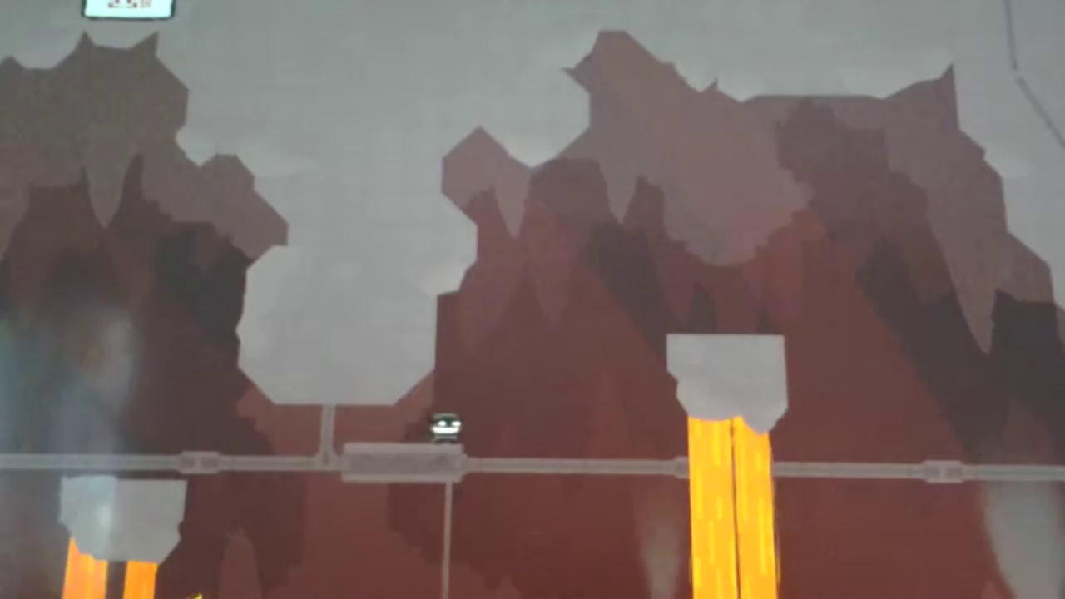
Run past the lava, open character selection from pause, then pause again mid-level
key(Right)
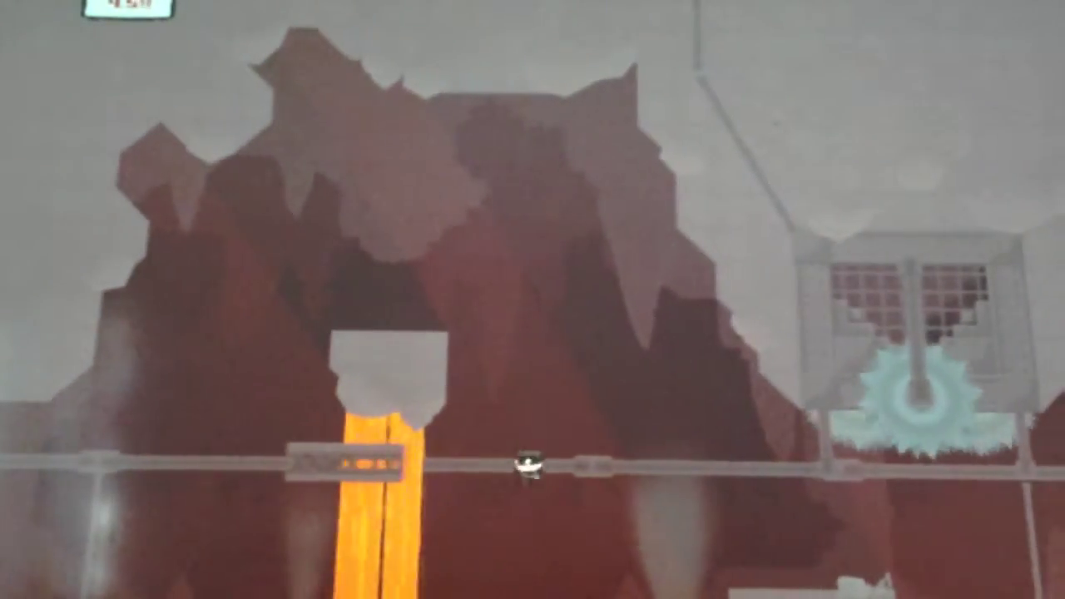
key(Escape)
key(Down)
key(Return)
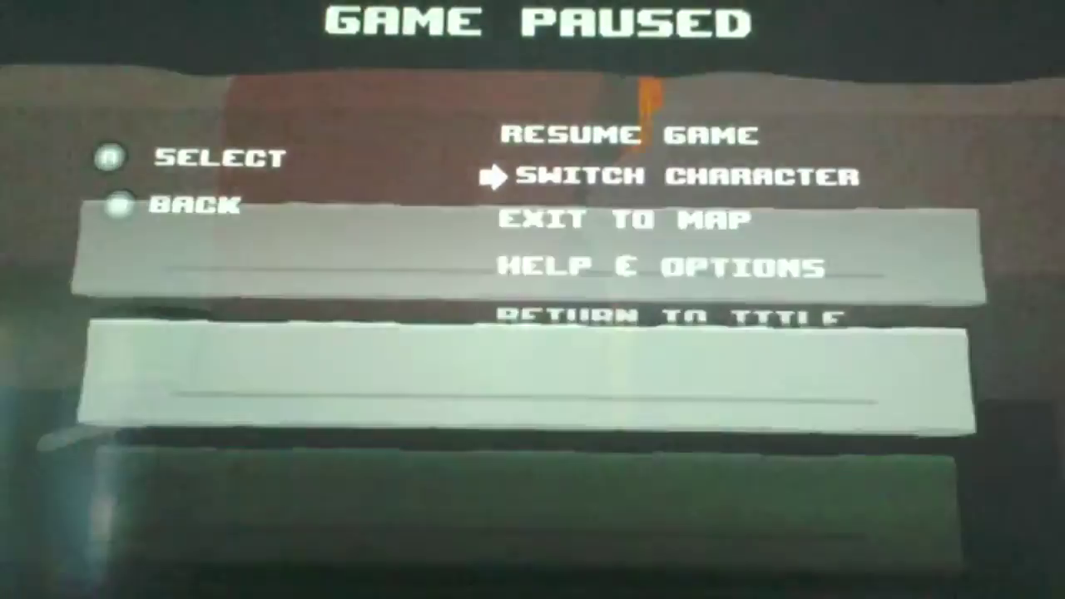
Choose the top-hatted character on the selection screen and confirm it
key(Return)
key(Escape)
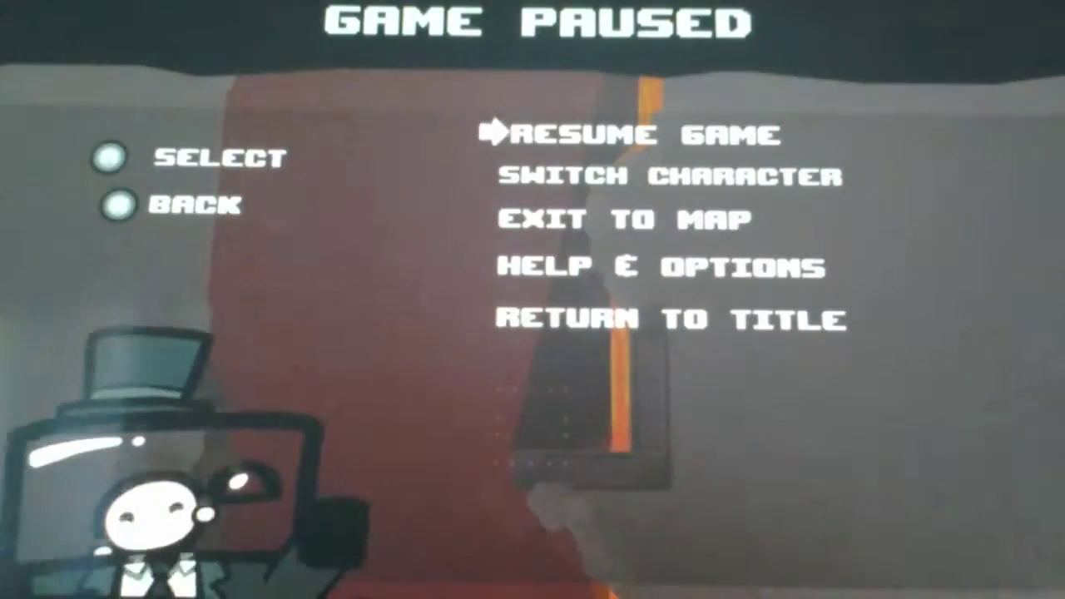
key(Down)
key(Return)
key(Return)
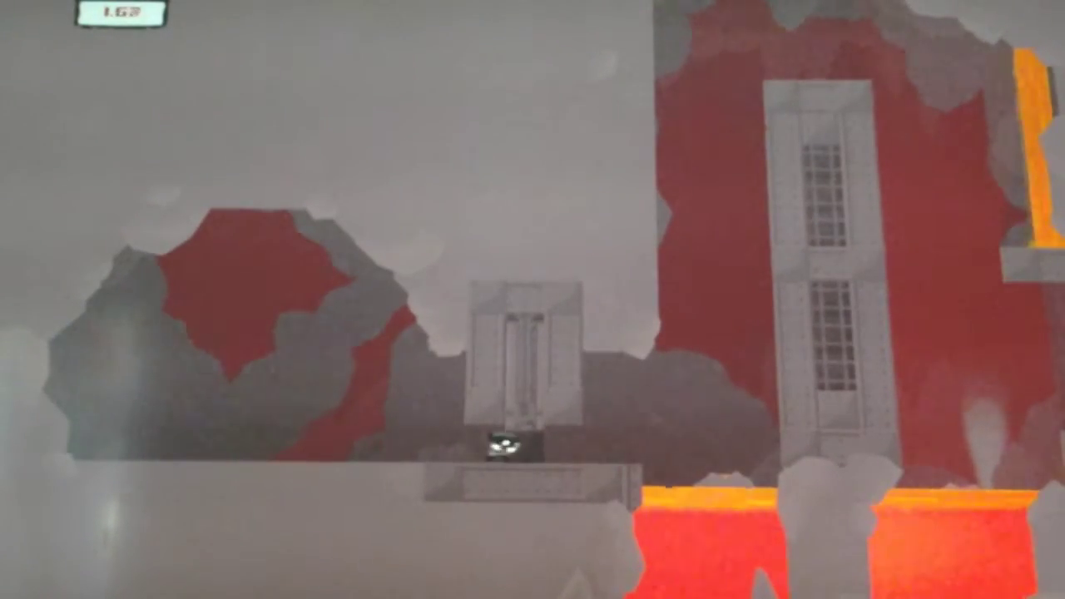
Run the new character toward the wall beside the tall tower
key(Right)
Jump up the tower wall, then move down to Switch Character in the pause menu
key(space)
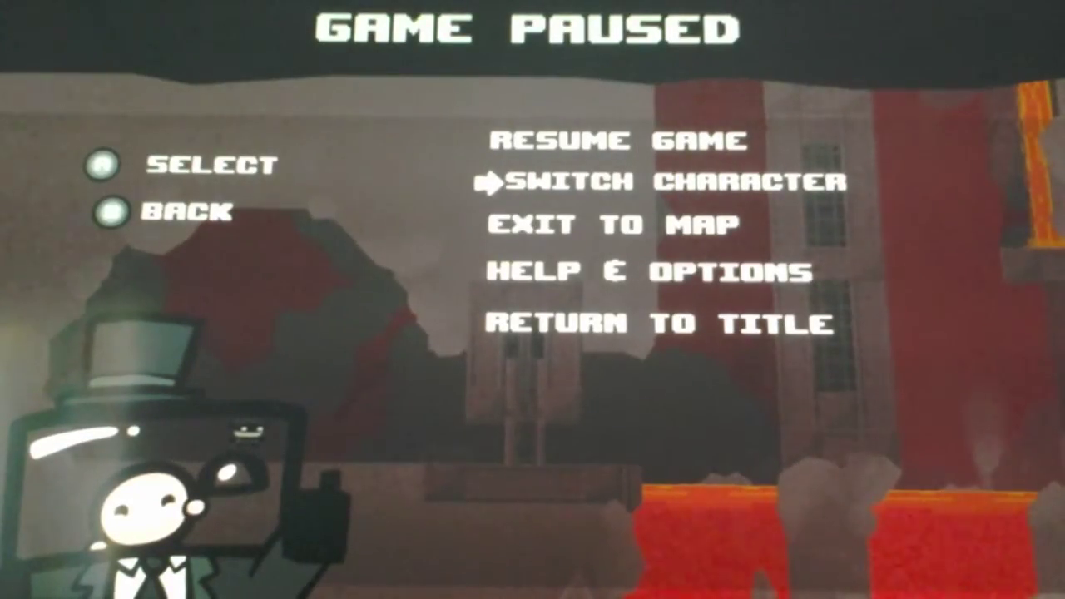
key(Down)
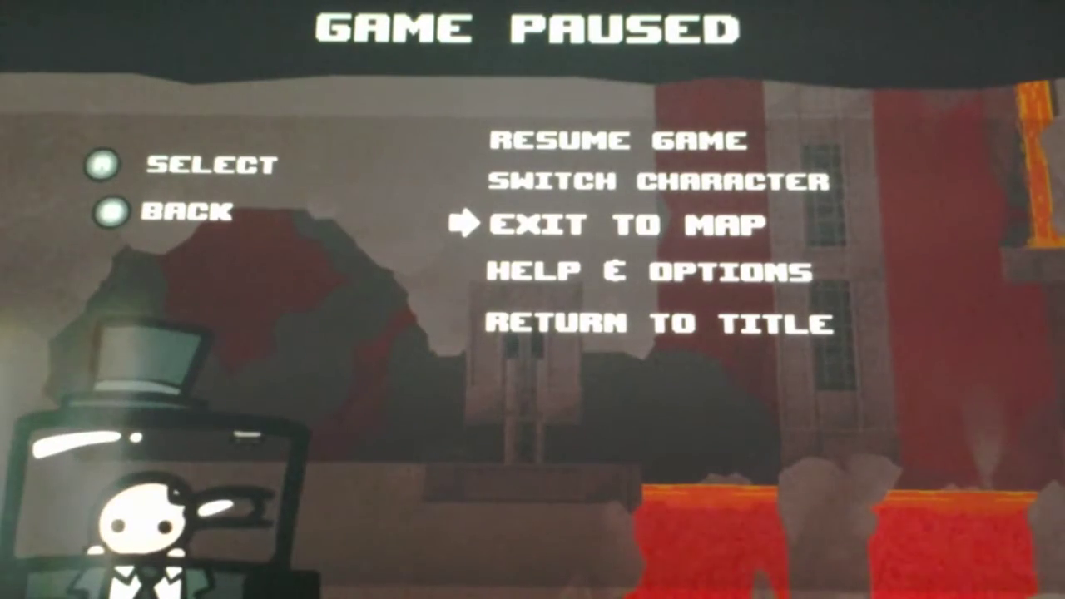